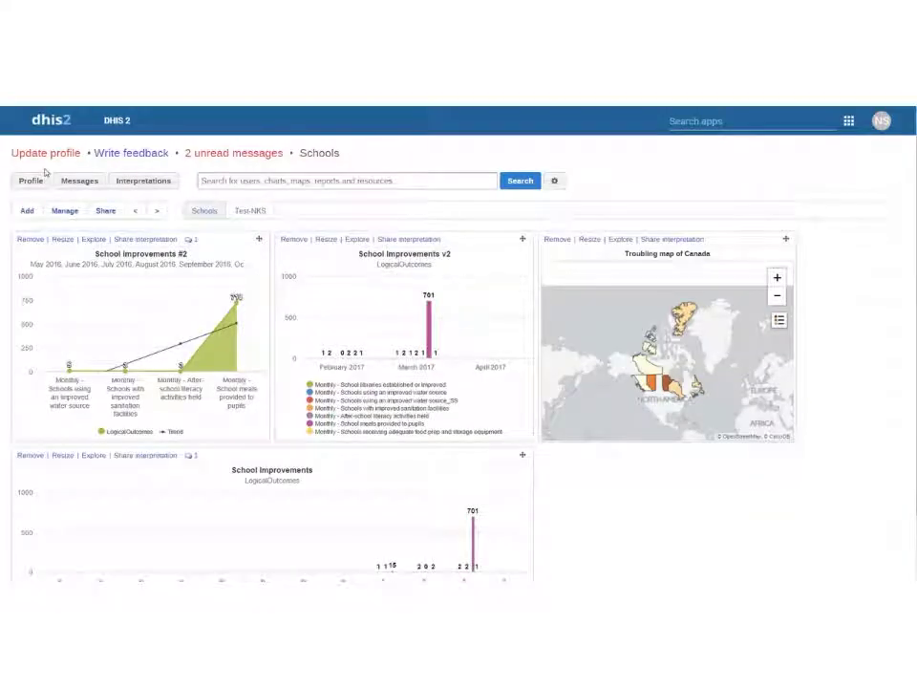
Step: Launch the Programs / Attributes app and bring up the Financial Capability Program's program indicators
click(697, 120)
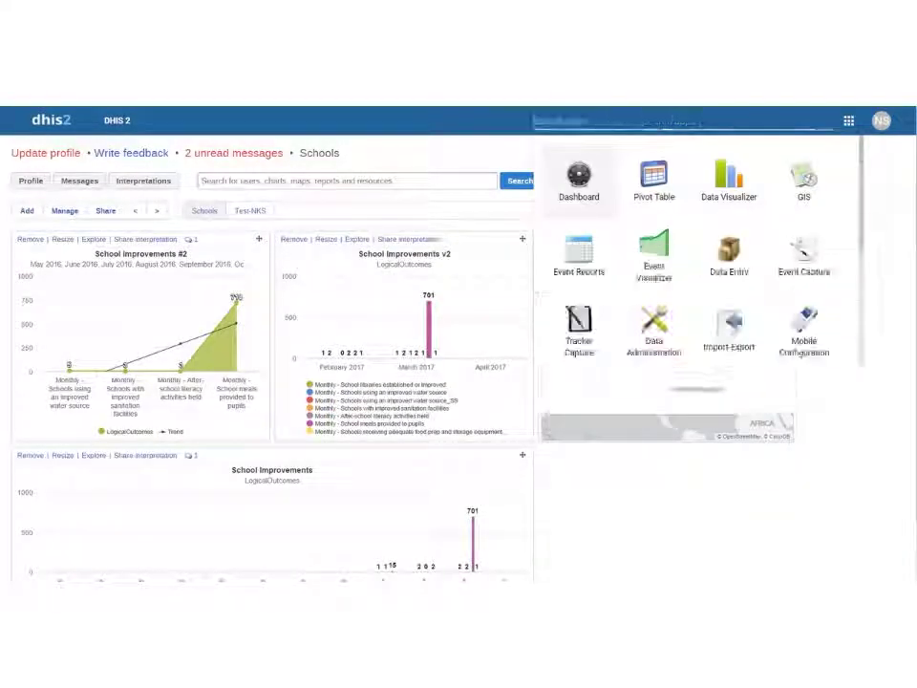
scroll(671, 237, down, 3)
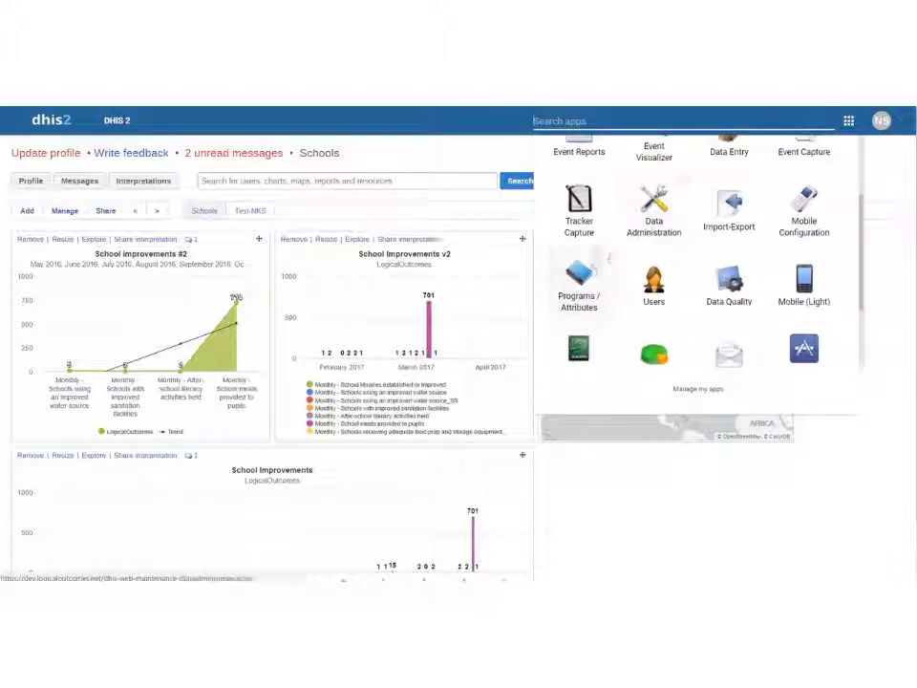
click(584, 277)
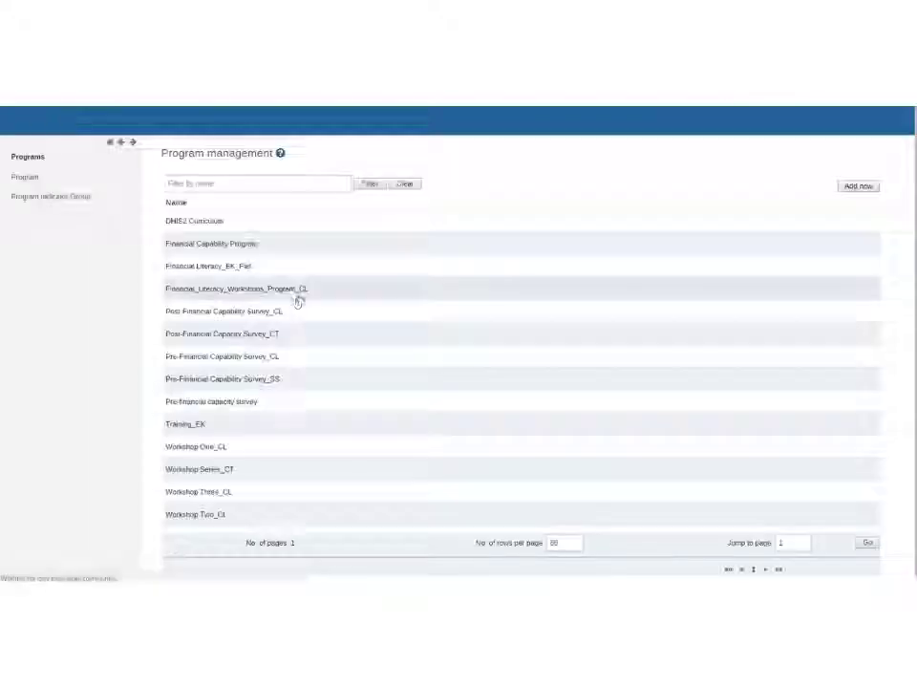
click(243, 247)
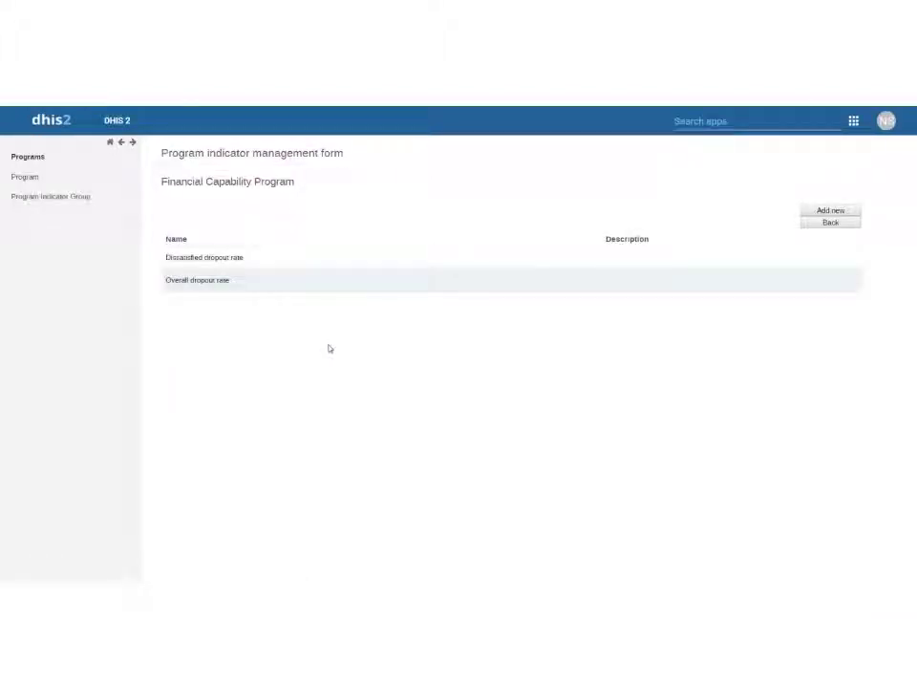
click(191, 288)
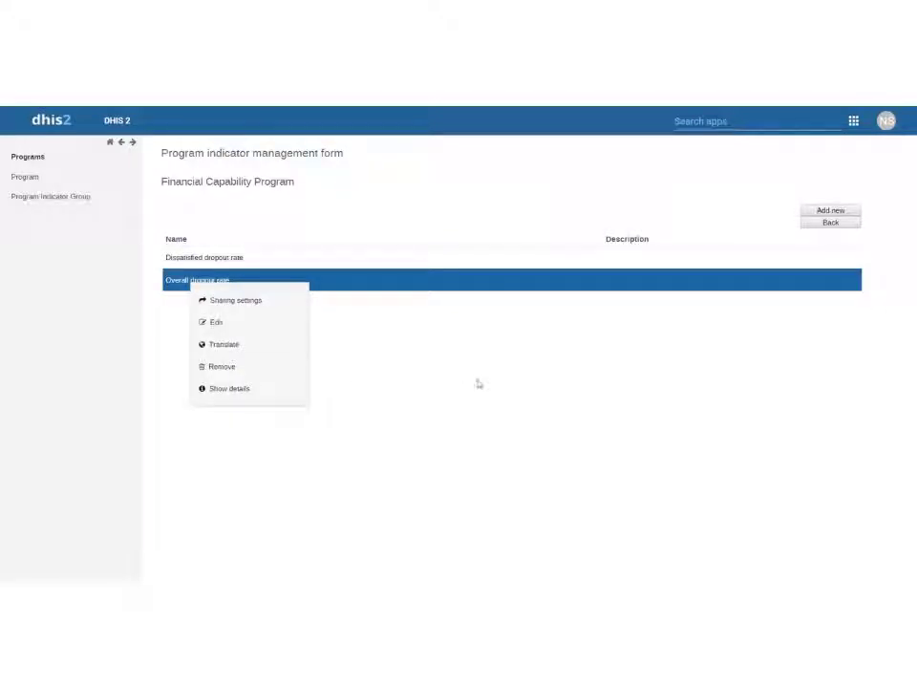
click(284, 326)
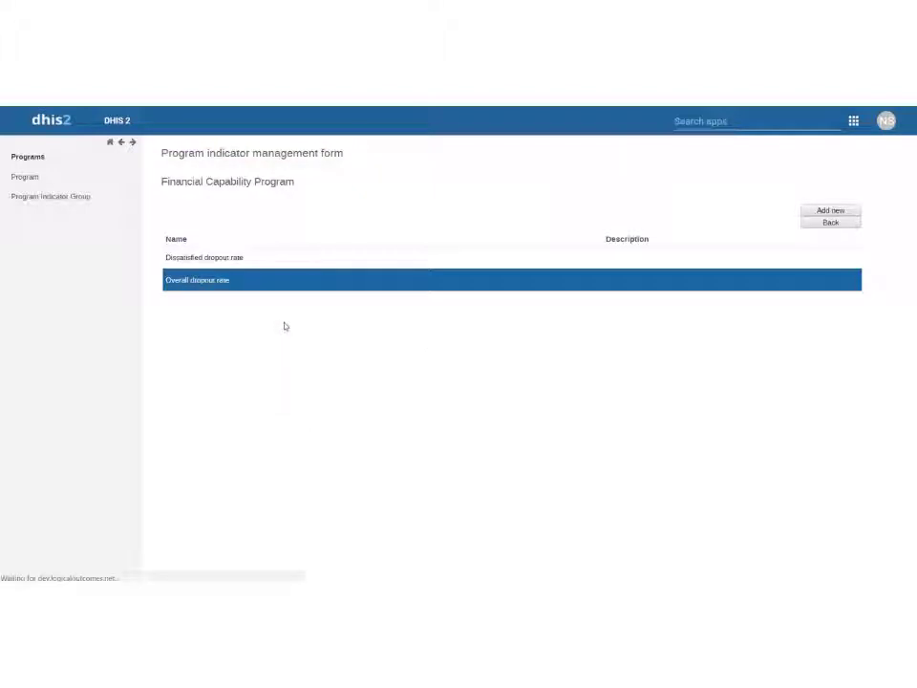
scroll(239, 305, down, 5)
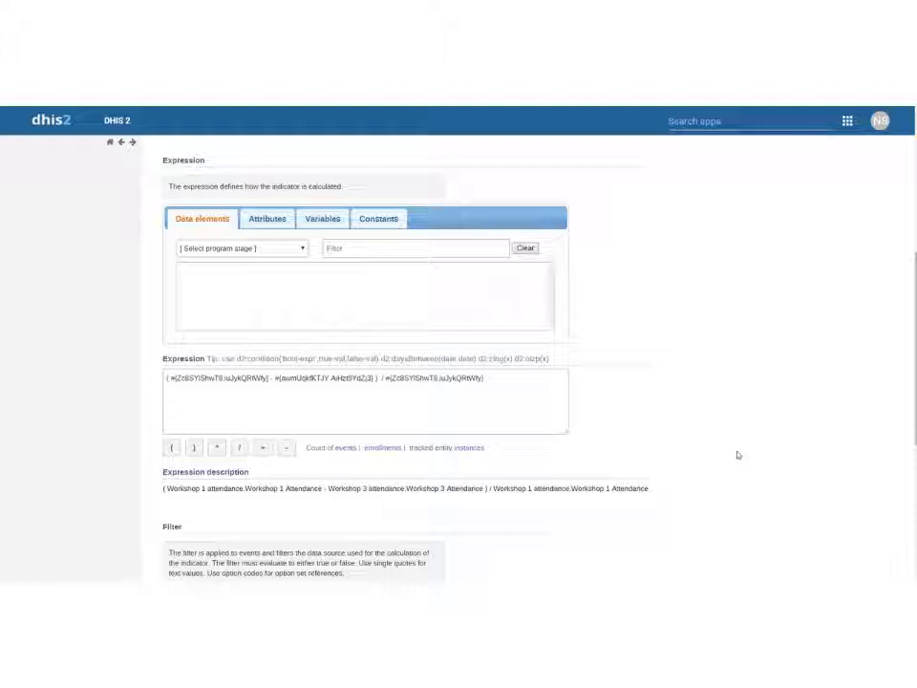
scroll(688, 419, down, 5)
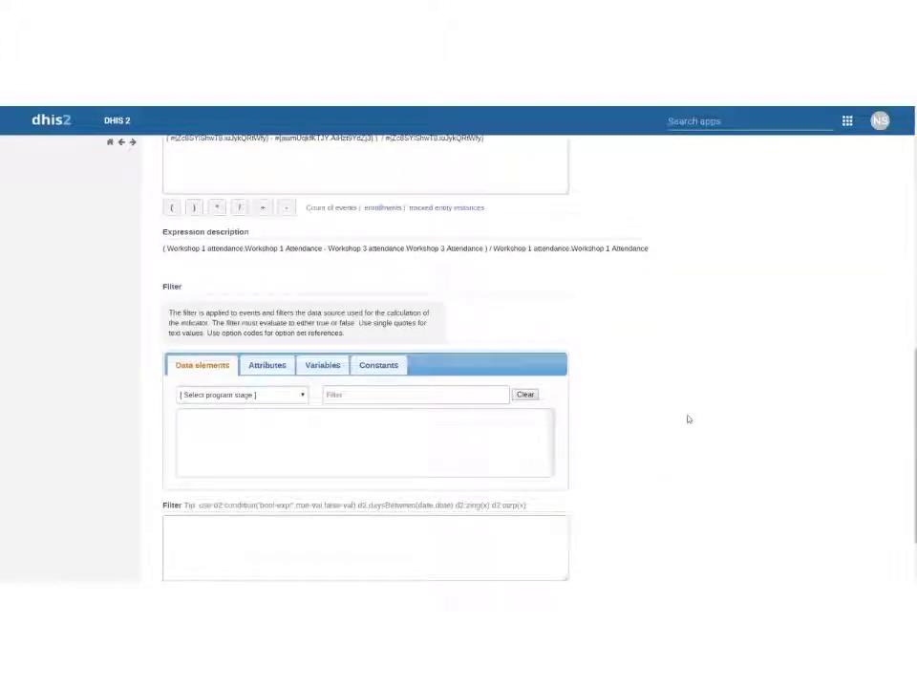
scroll(688, 419, up, 4)
click(269, 189)
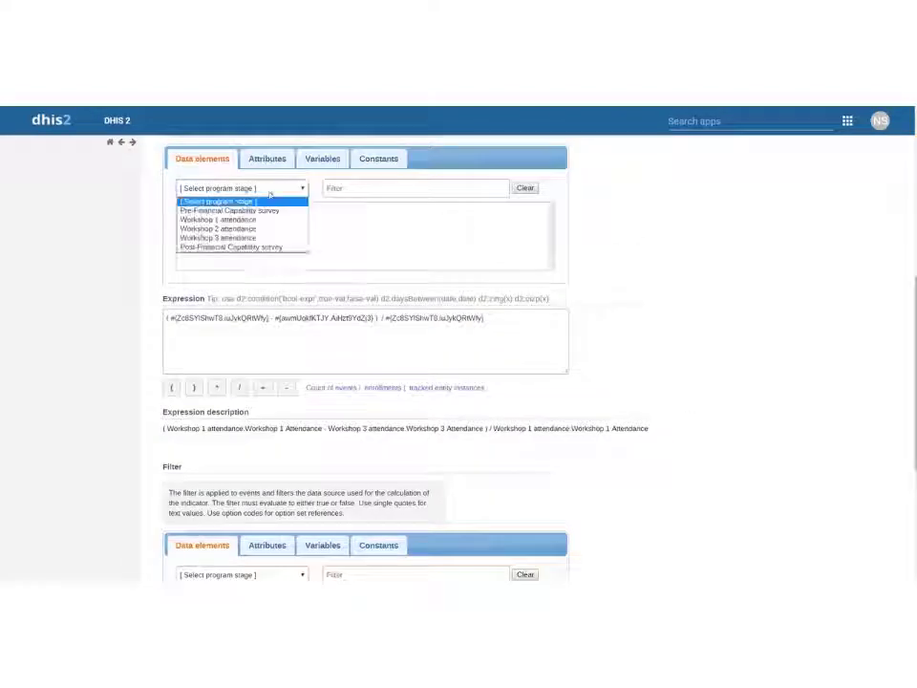
click(218, 228)
click(219, 211)
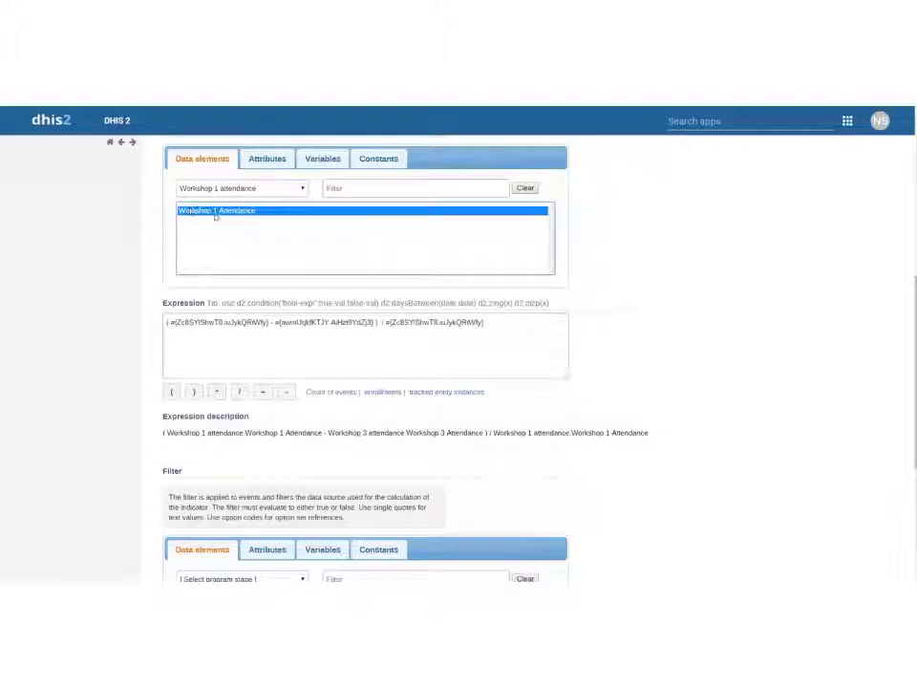
click(245, 188)
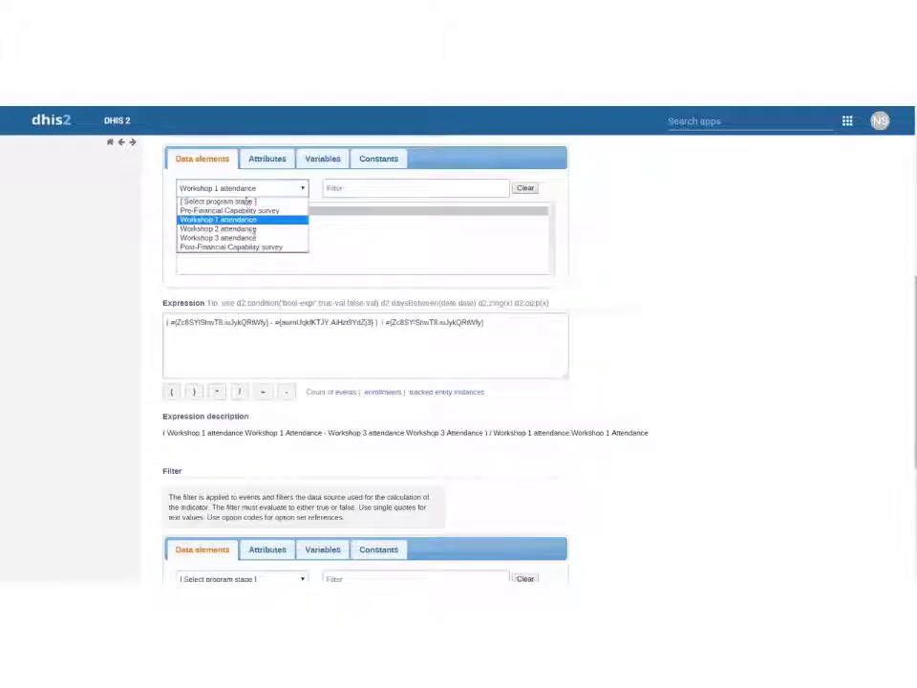
click(251, 237)
click(216, 214)
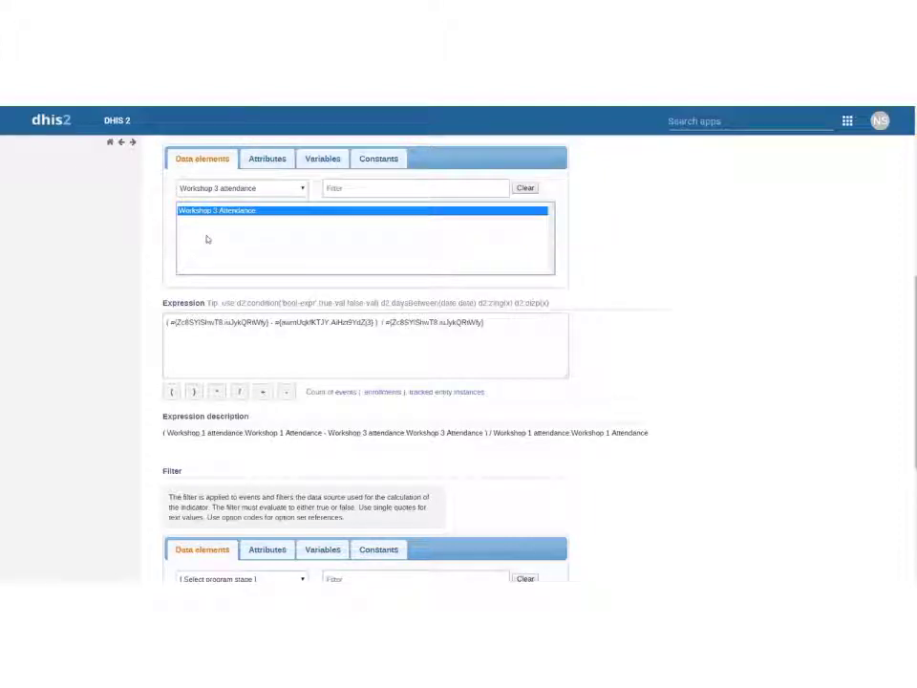
scroll(205, 240, down, 3)
drag(163, 230, 177, 231)
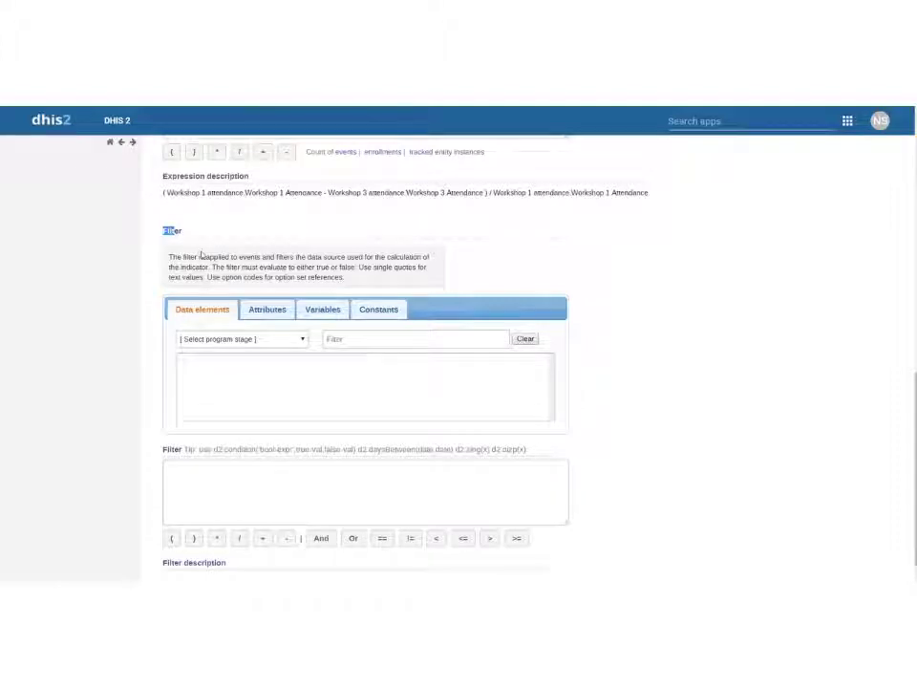
scroll(200, 257, down, 1)
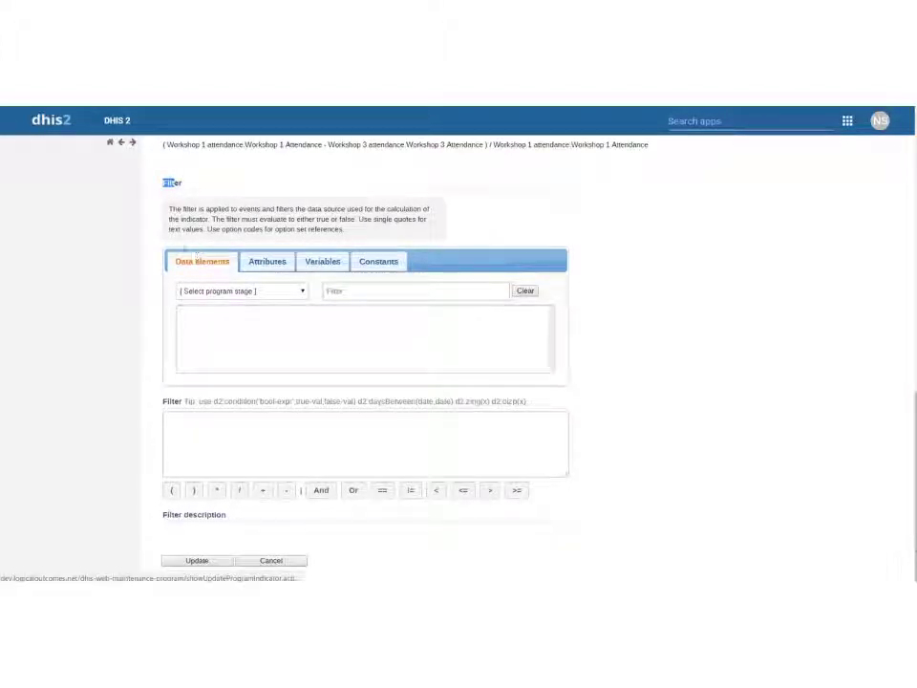
scroll(191, 287, up, 3)
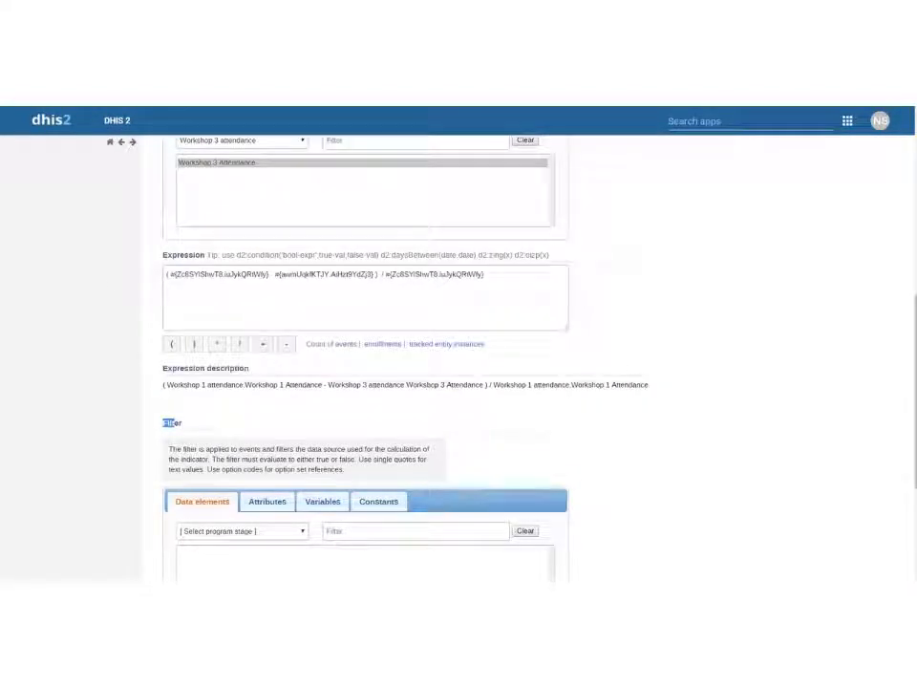
scroll(59, 303, down, 3)
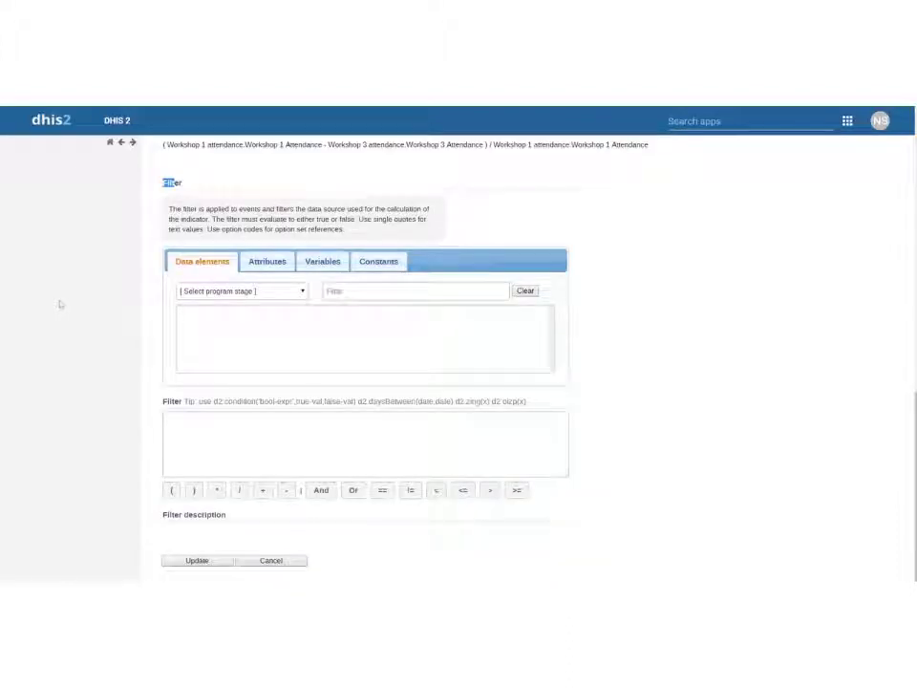
click(276, 561)
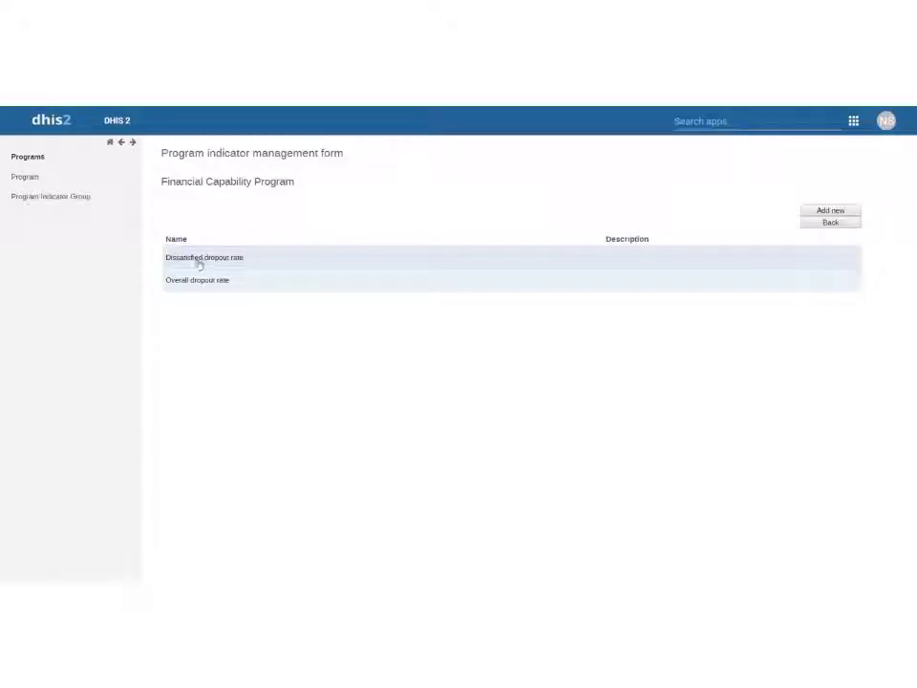
Step: Open the Dissatisfied dropout rate indicator's edit form and scroll down to its Expression section
click(192, 268)
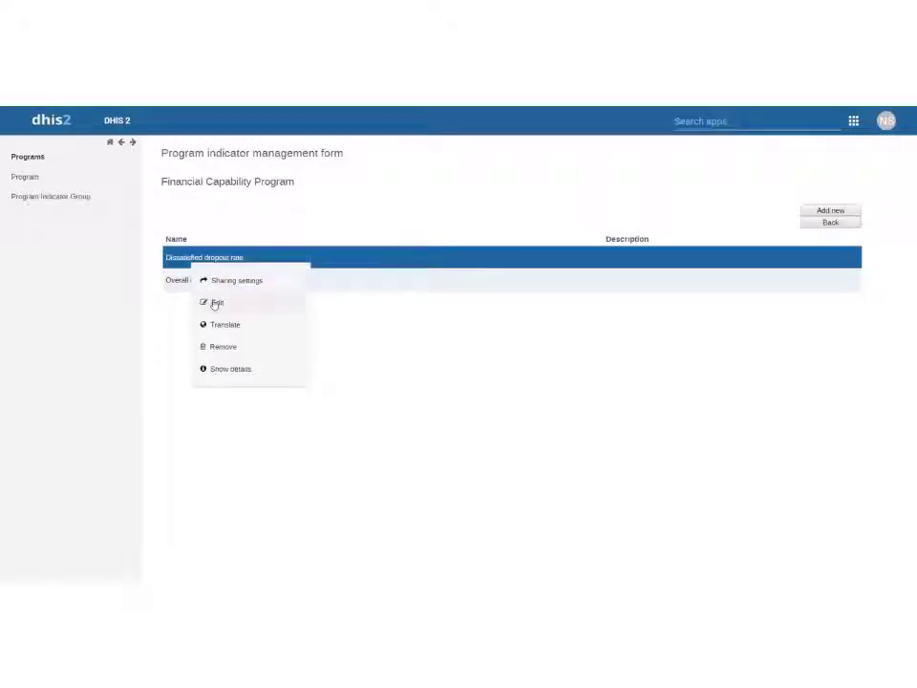
click(214, 302)
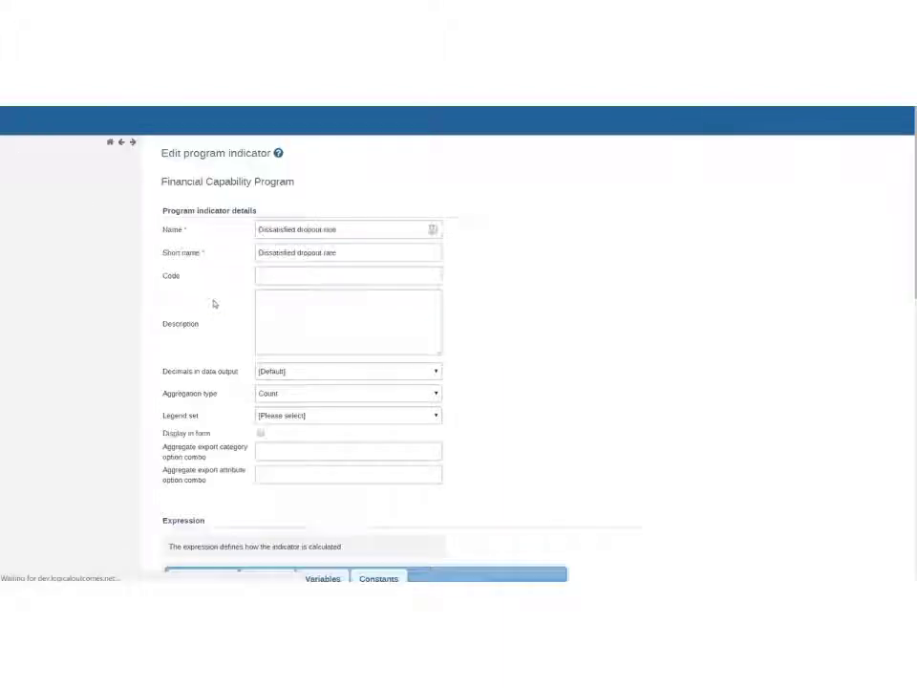
scroll(210, 302, down, 5)
scroll(208, 300, down, 3)
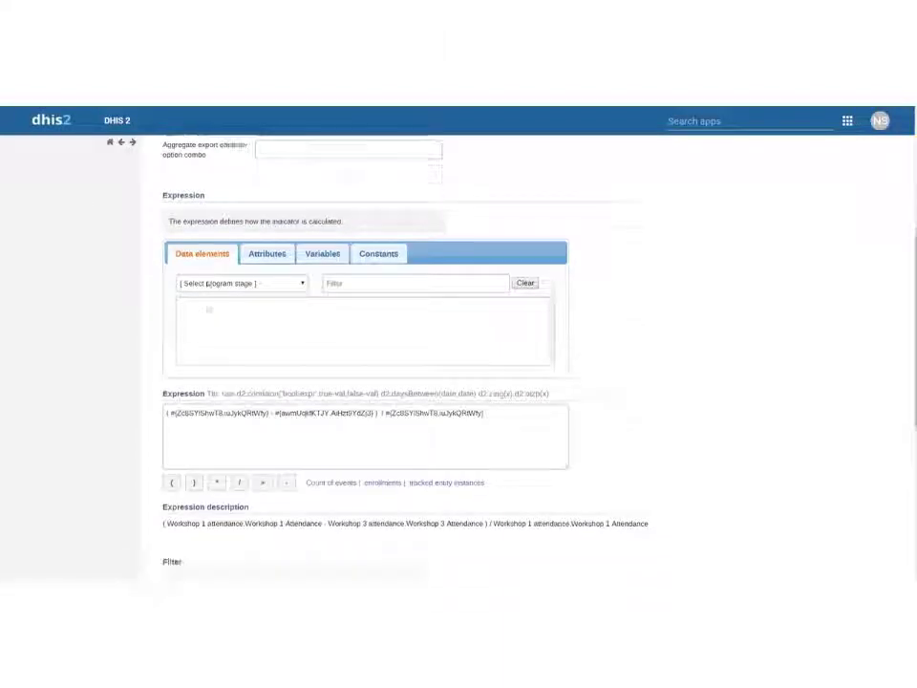
Step: Review the expression description and program stage list, then scroll down to the satisfaction Filter
drag(185, 488, 389, 488)
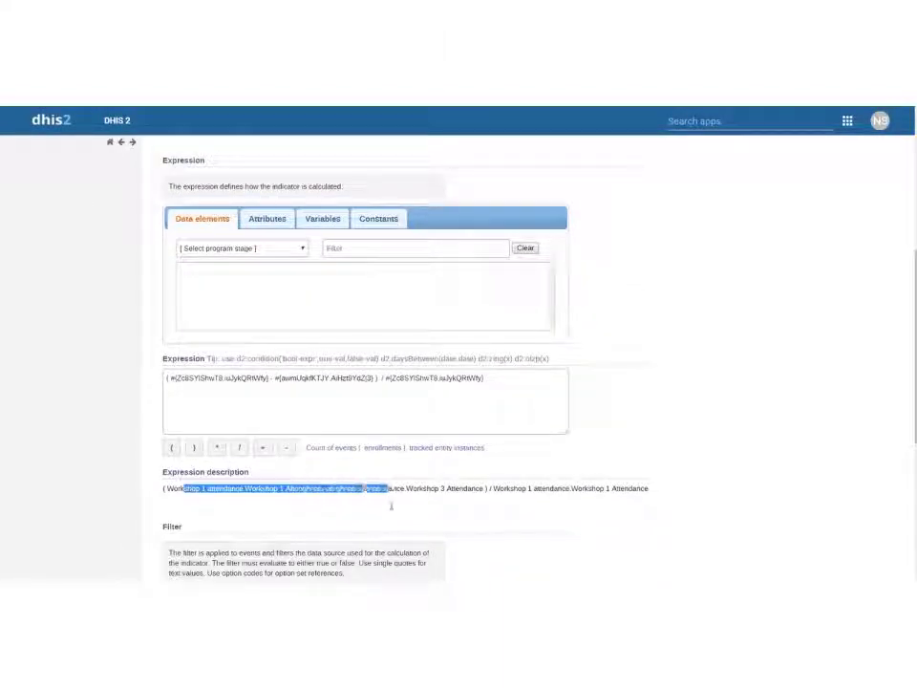
click(363, 489)
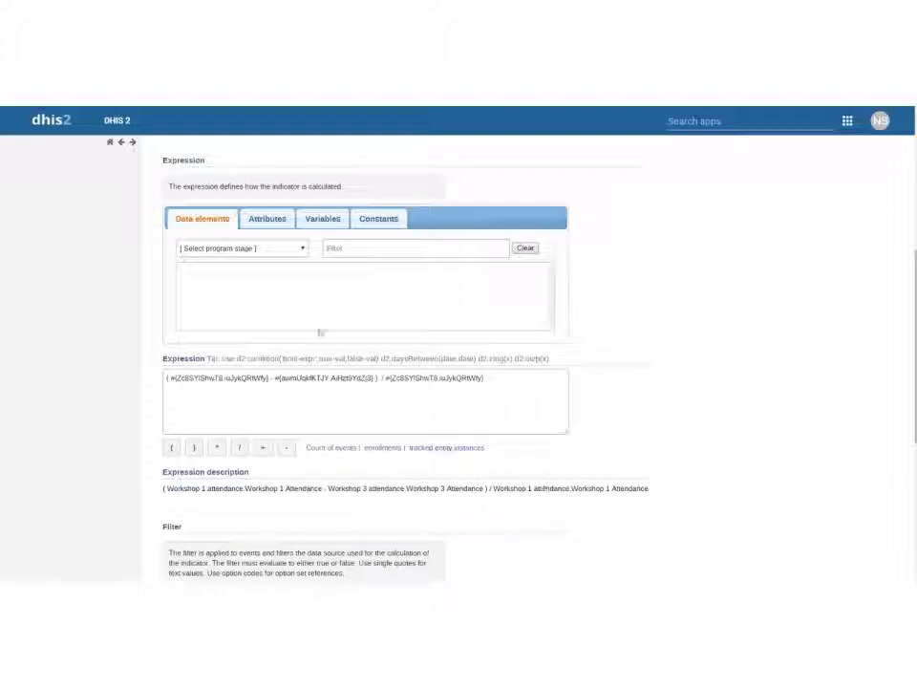
click(291, 250)
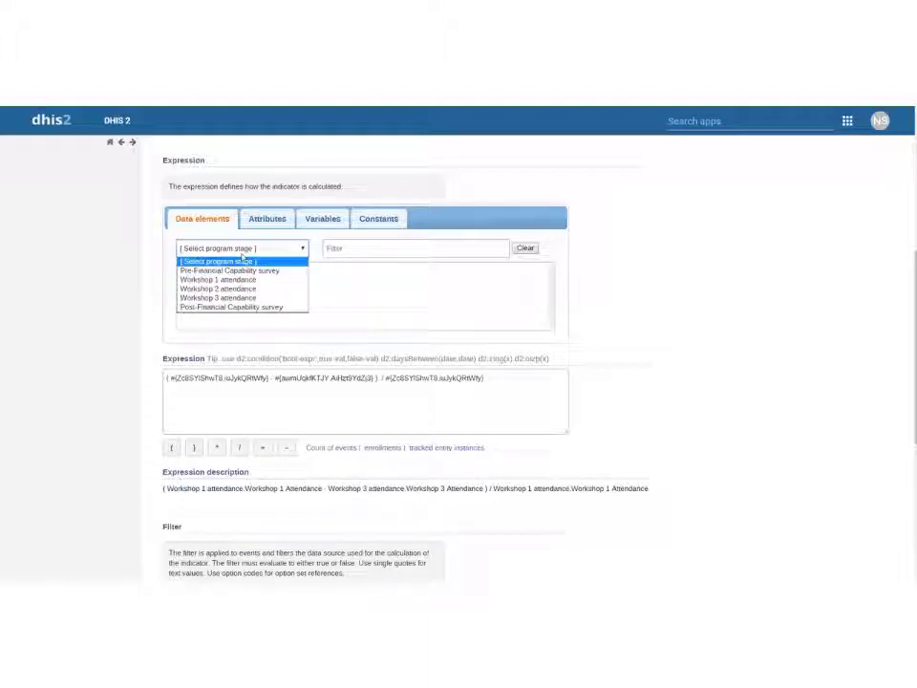
click(234, 257)
scroll(149, 270, down, 5)
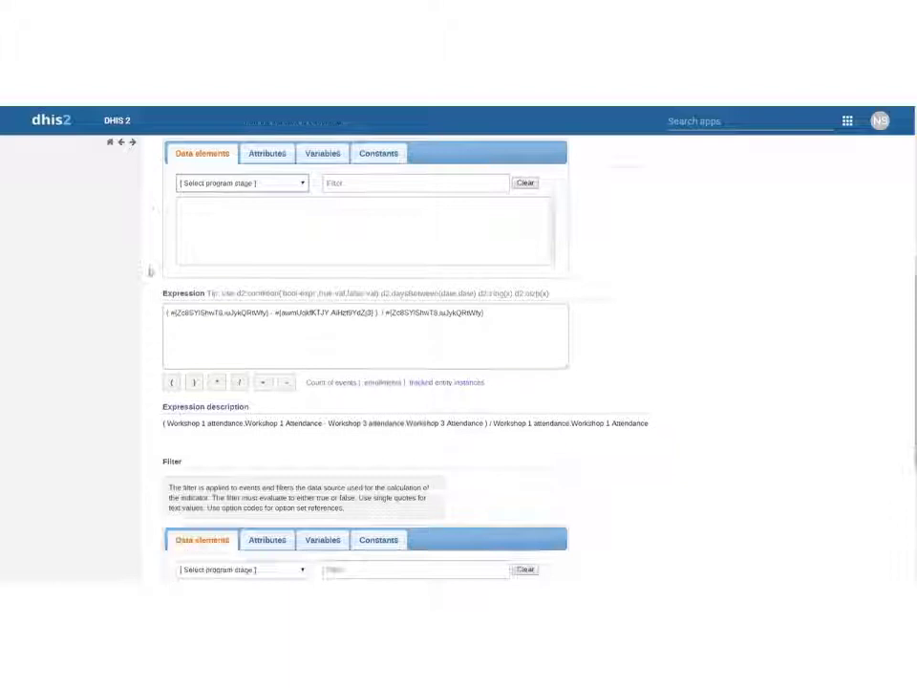
scroll(149, 273, down, 2)
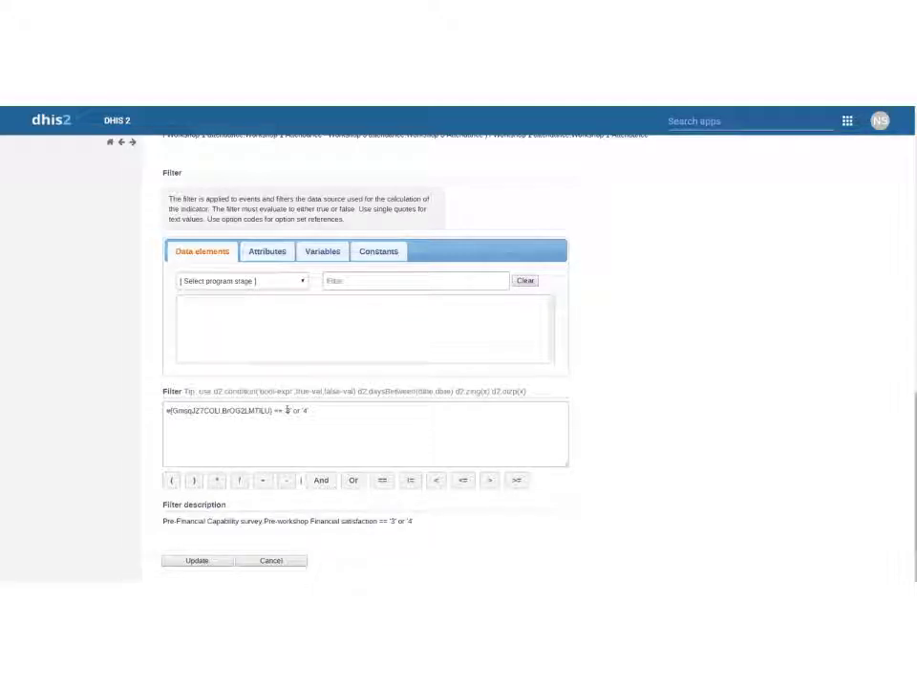
drag(170, 410, 297, 412)
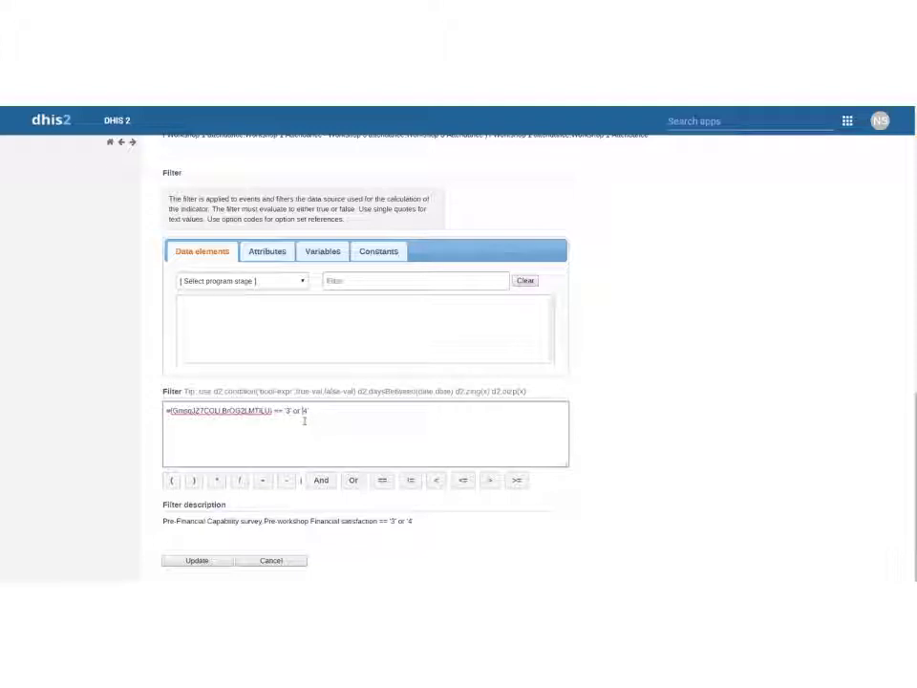
double_click(268, 521)
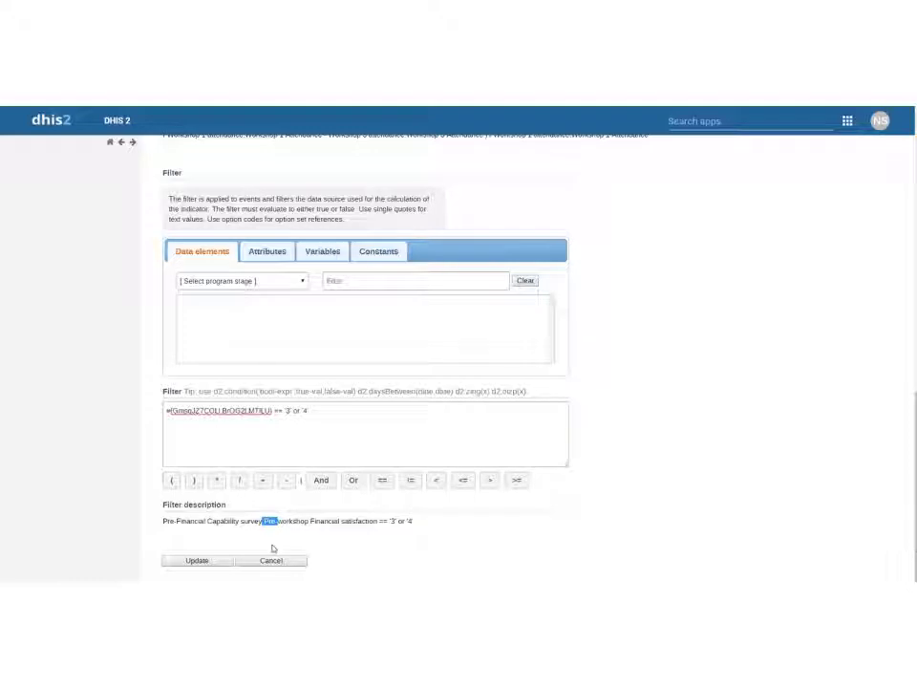
click(276, 522)
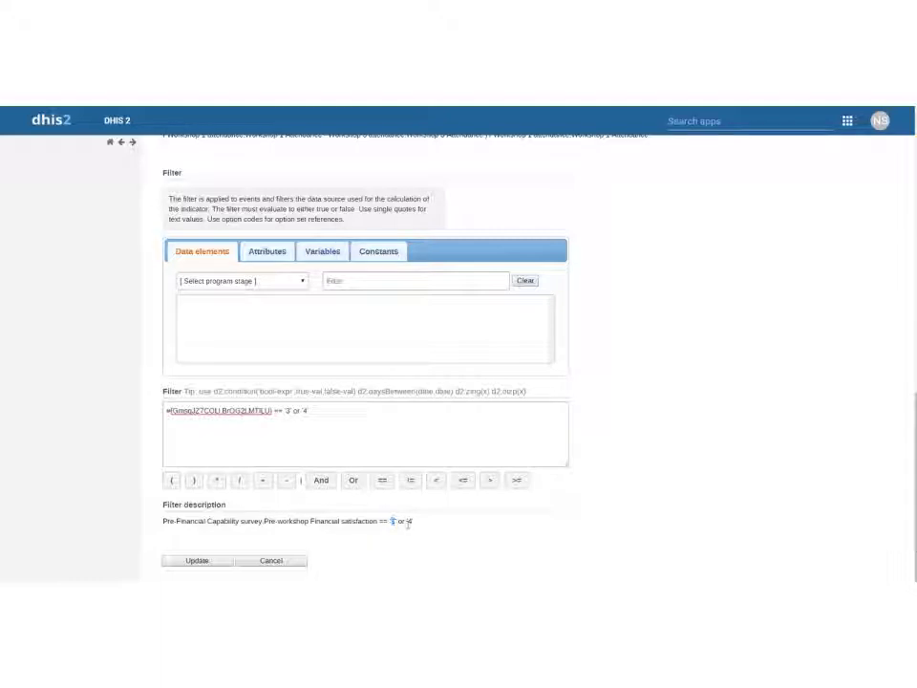
scroll(369, 506, up, 5)
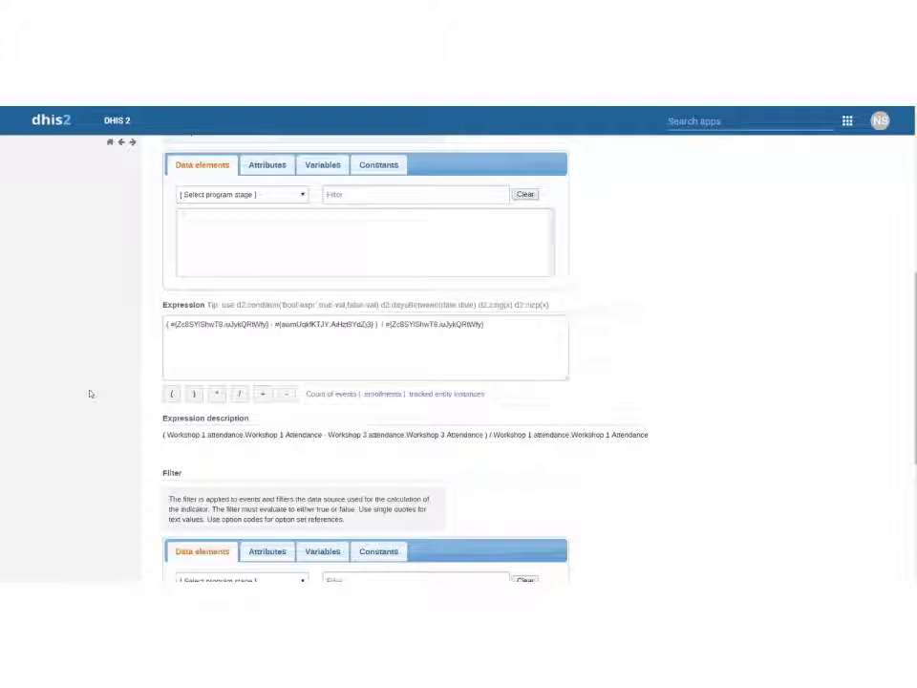
scroll(90, 393, down, 3)
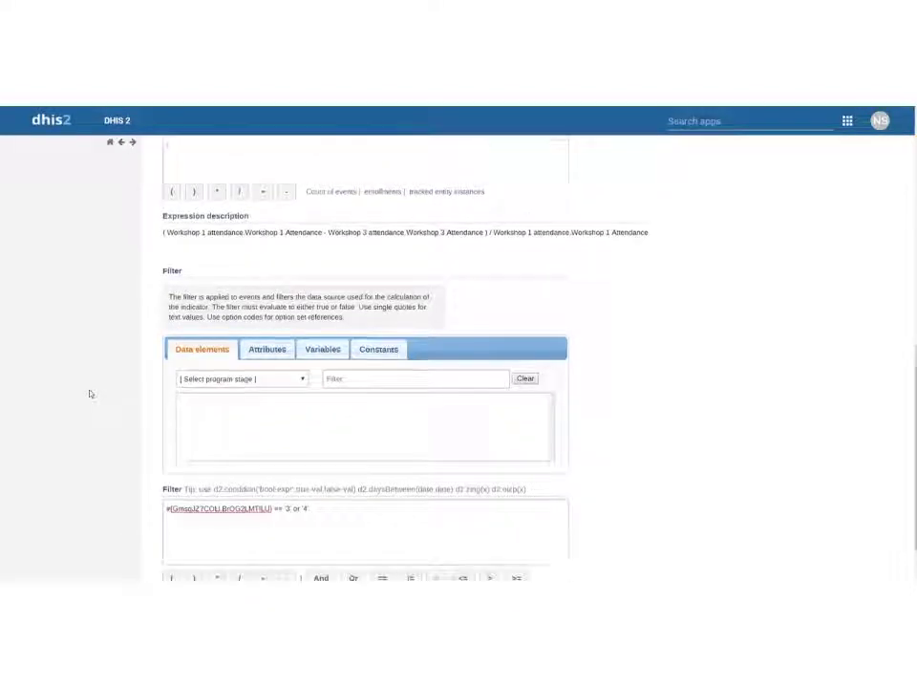
scroll(90, 394, down, 1)
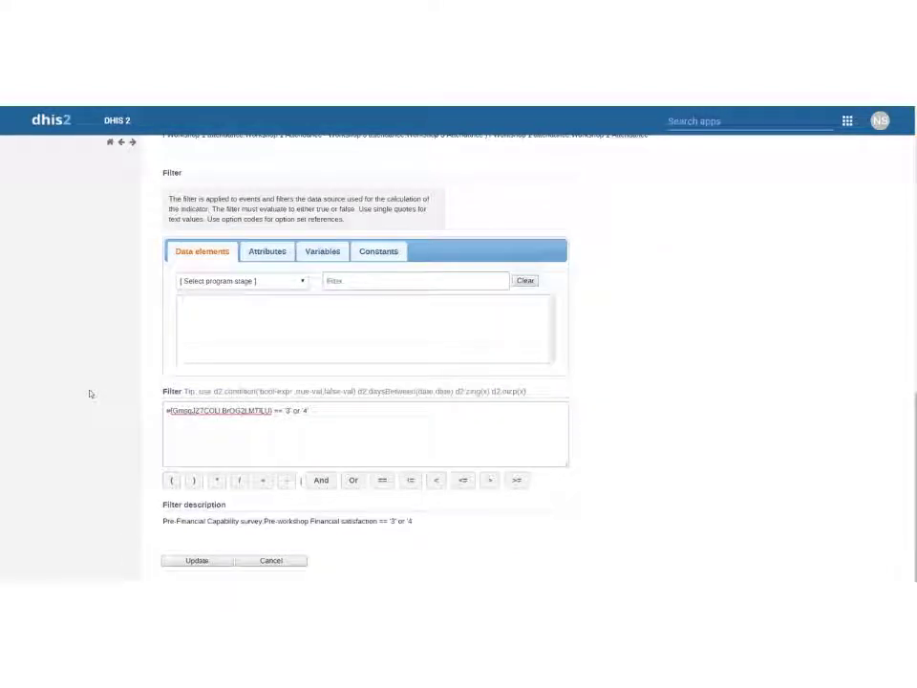